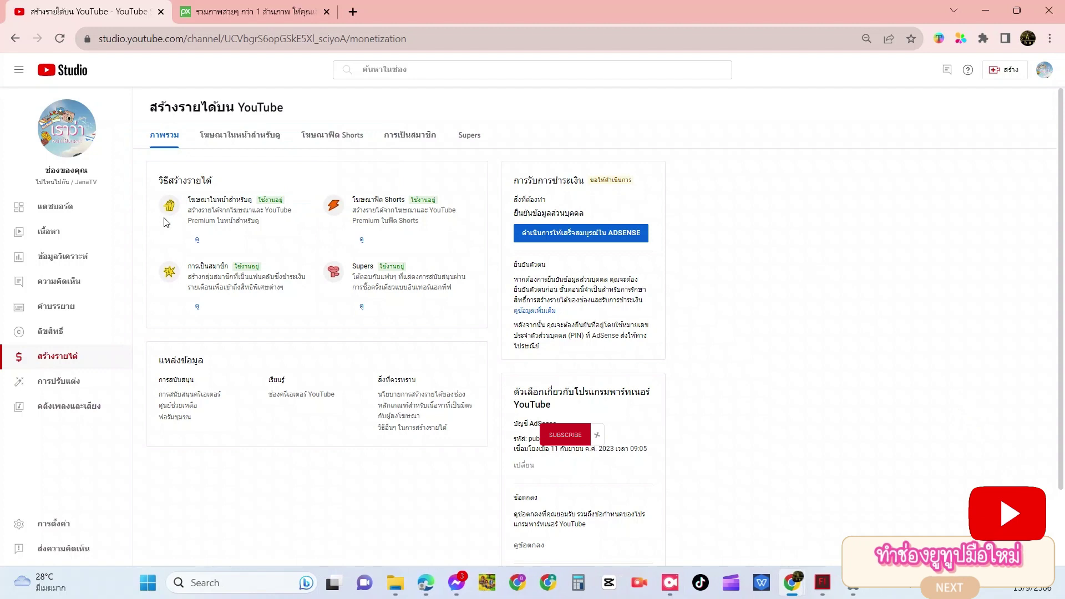
Step: Open the channel Analytics overview showing 275,827 views and ฿453.61 estimated revenue over 28 days
click(57, 261)
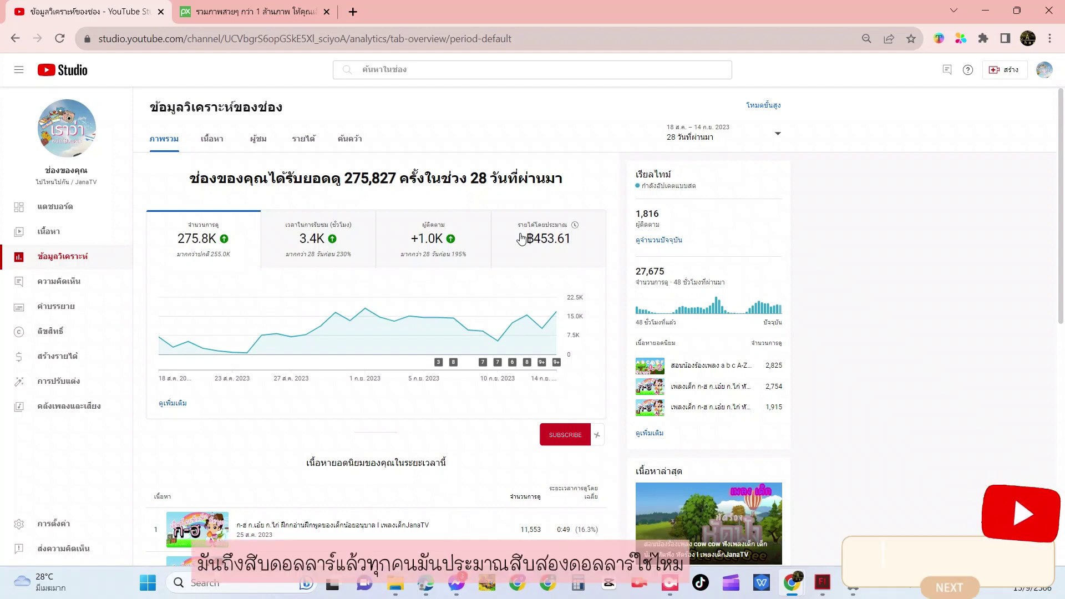
Step: Go to the Earn page and launch Google AdSense via 'Complete setup in AdSense'
click(58, 362)
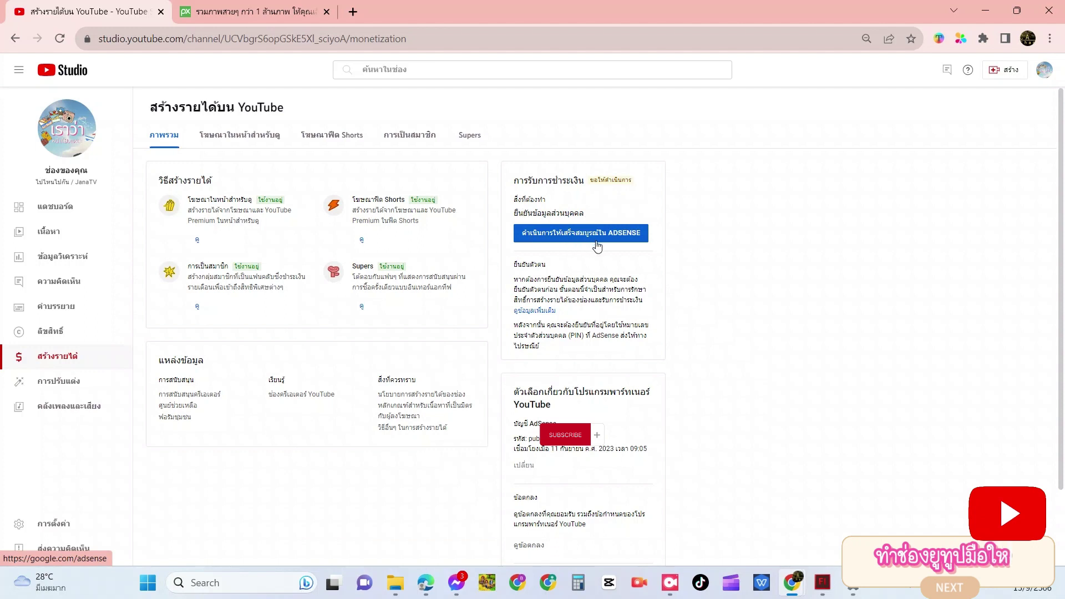
click(642, 239)
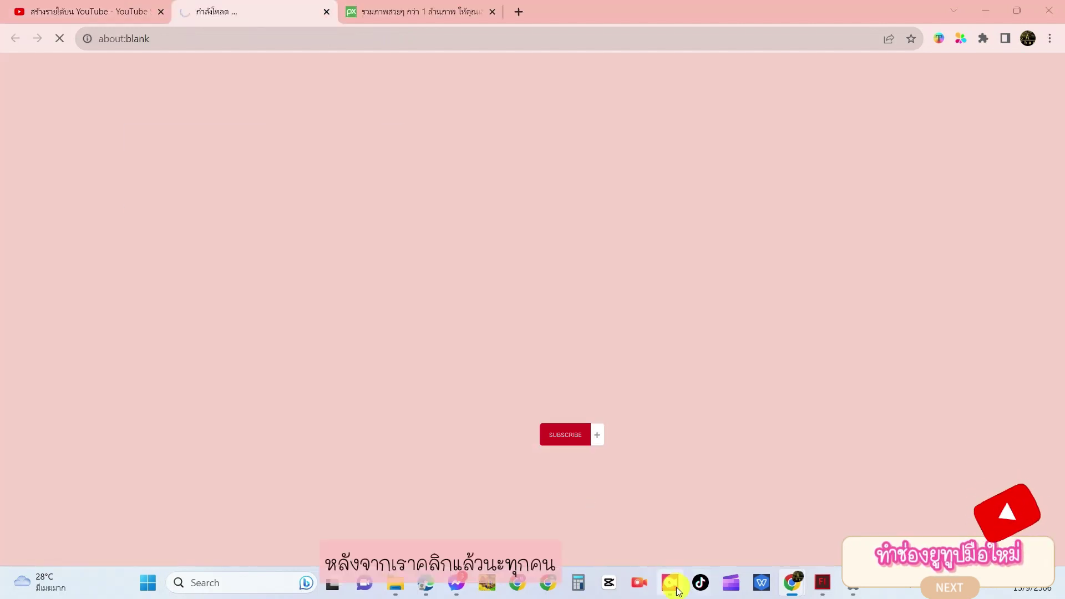
Step: Expand Payments in the AdSense sidebar and open its Verification page
click(670, 583)
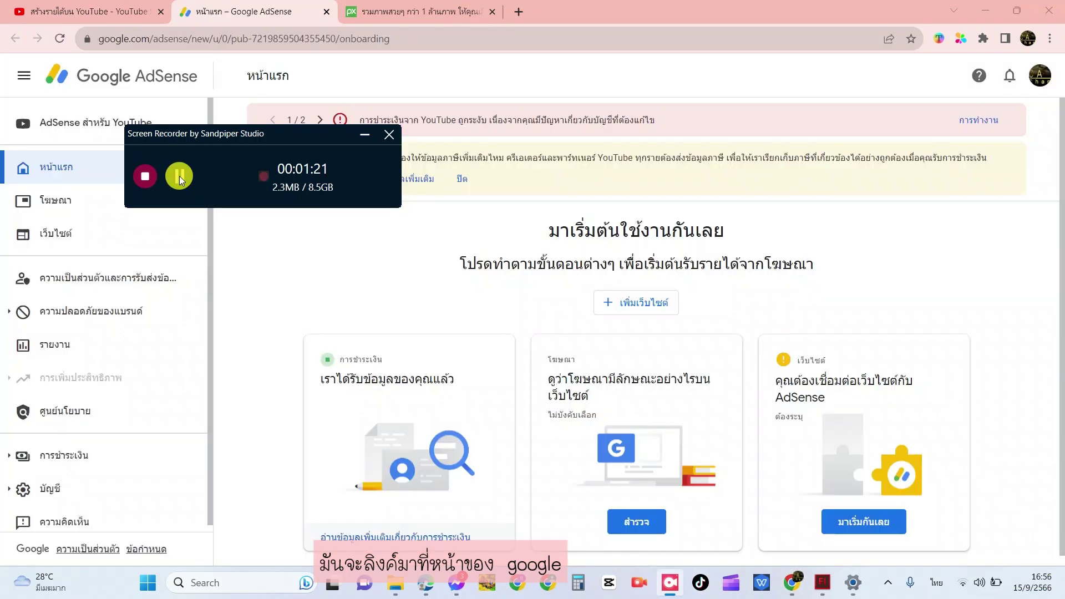
click(183, 177)
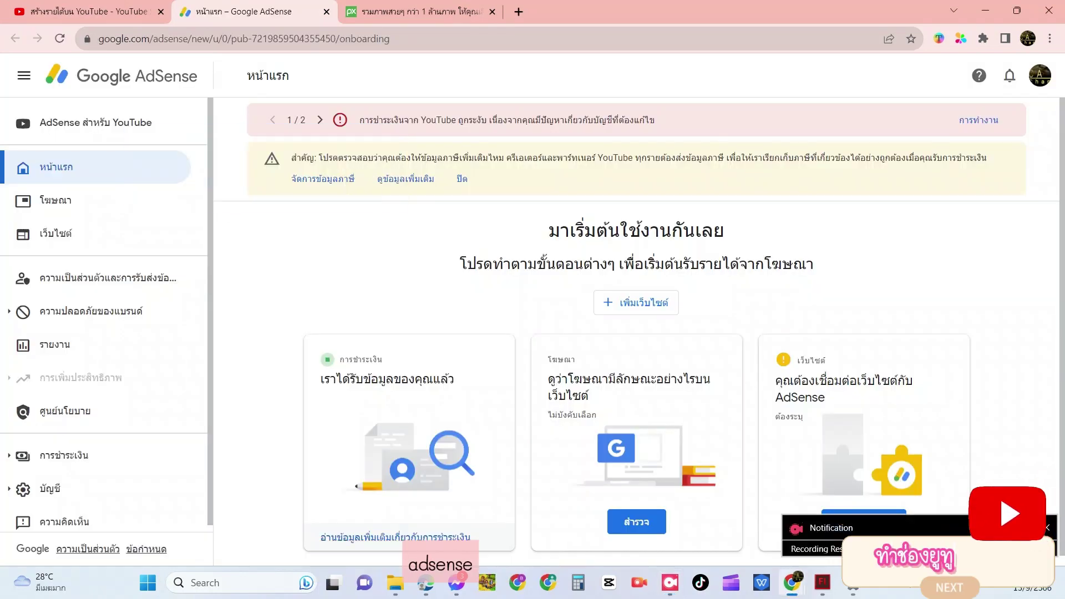
click(1048, 528)
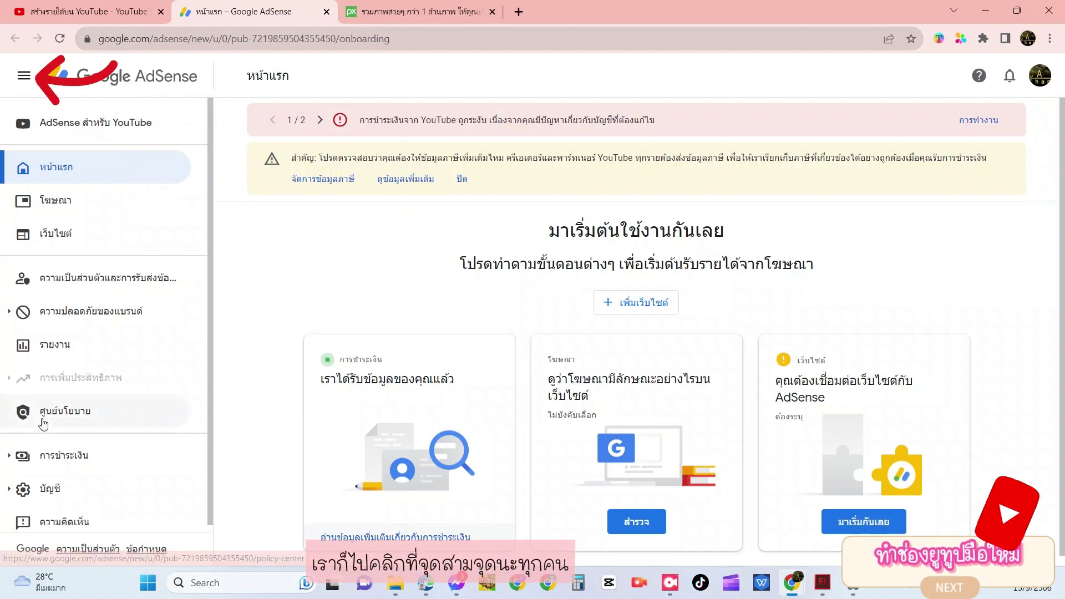
click(24, 453)
scroll(178, 491, down, 1)
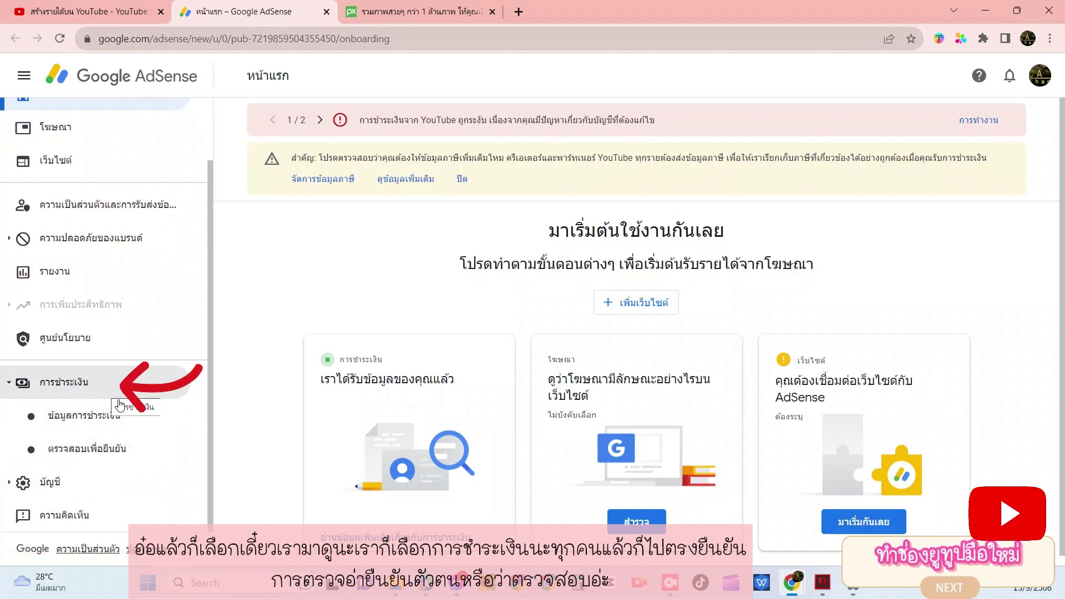
click(112, 451)
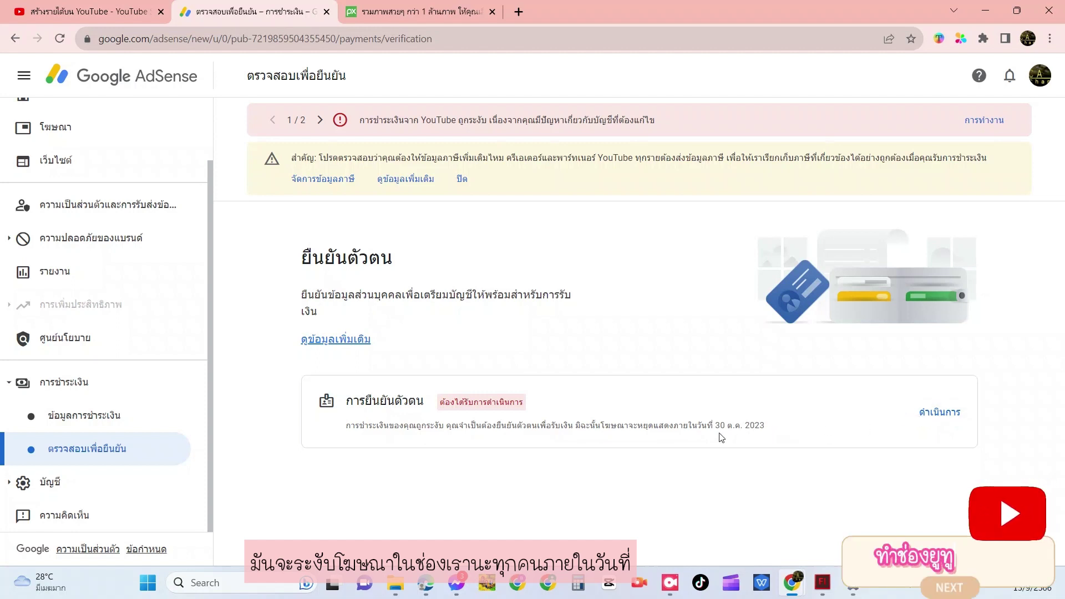
Step: Choose 'Take action' on Identity verification to reach the Payments info page
click(934, 417)
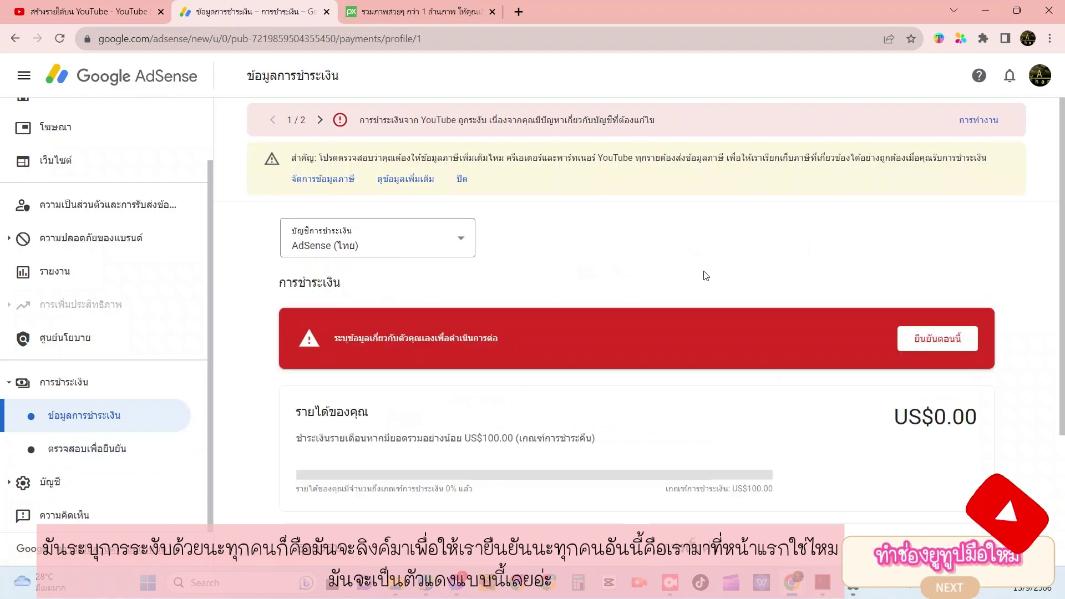
Step: Scroll to the red identity banner and choose 'Verify now' to see the accepted ID documents
scroll(607, 392, down, 1)
scroll(607, 393, down, 3)
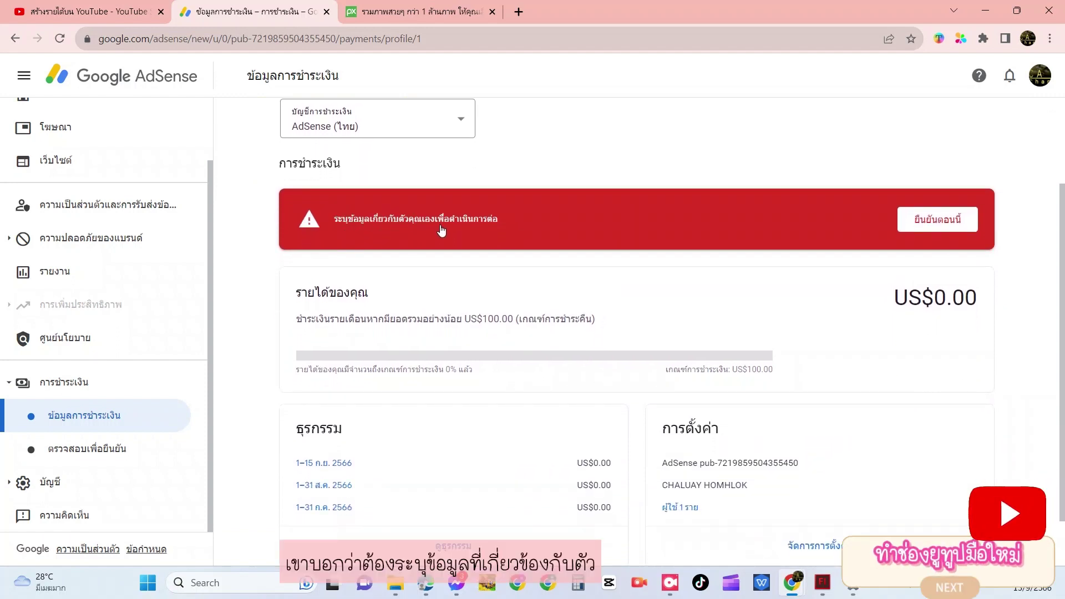
scroll(548, 260, down, 1)
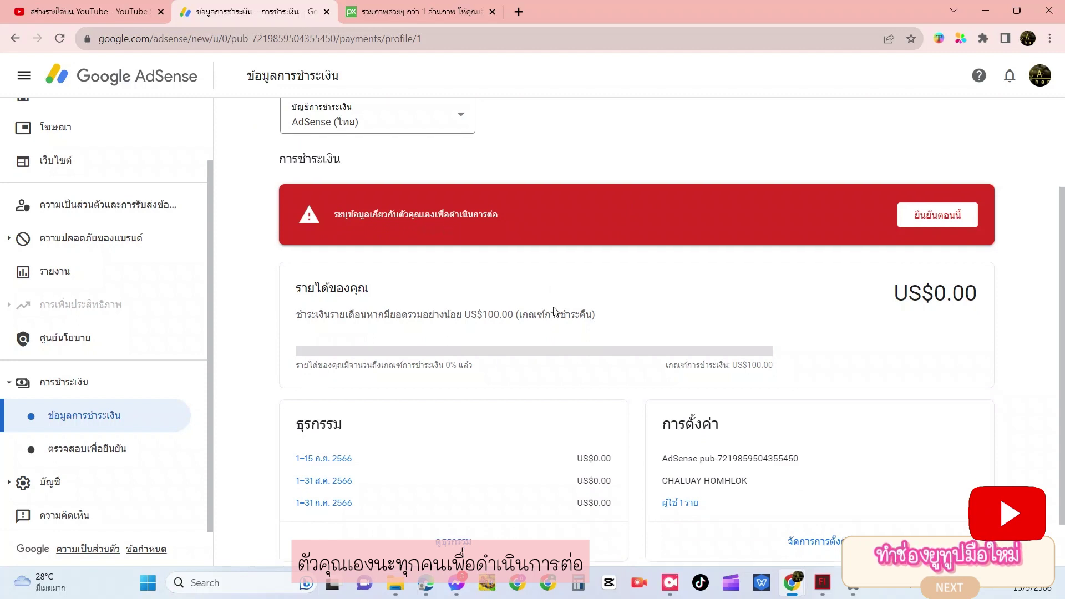
click(937, 194)
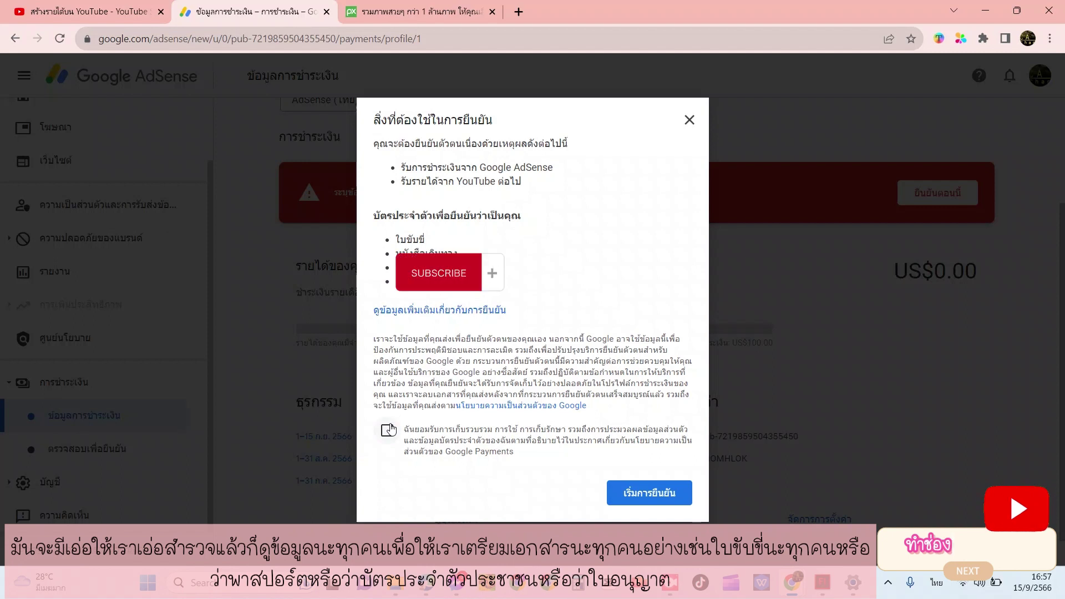
Step: Agree to the data consent, start the verification form, and autofill the account holder's legal name
click(383, 429)
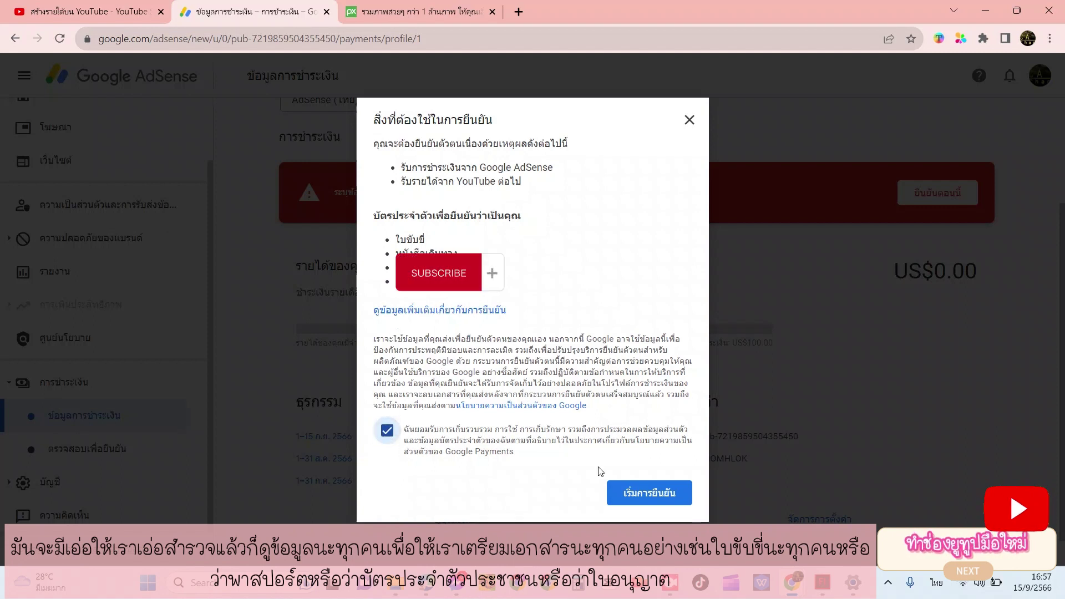
click(652, 491)
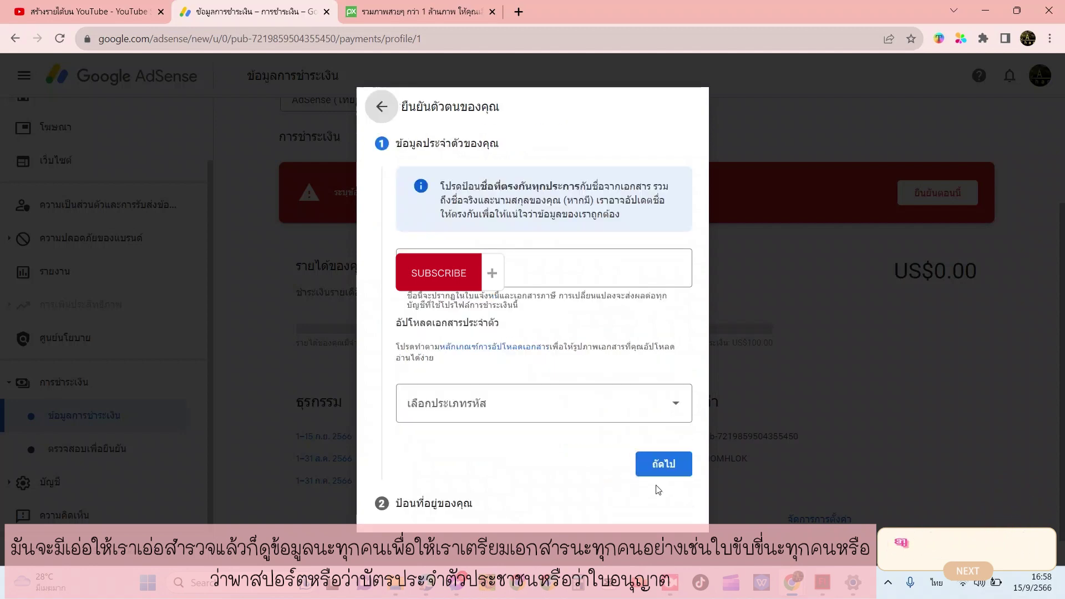
click(562, 268)
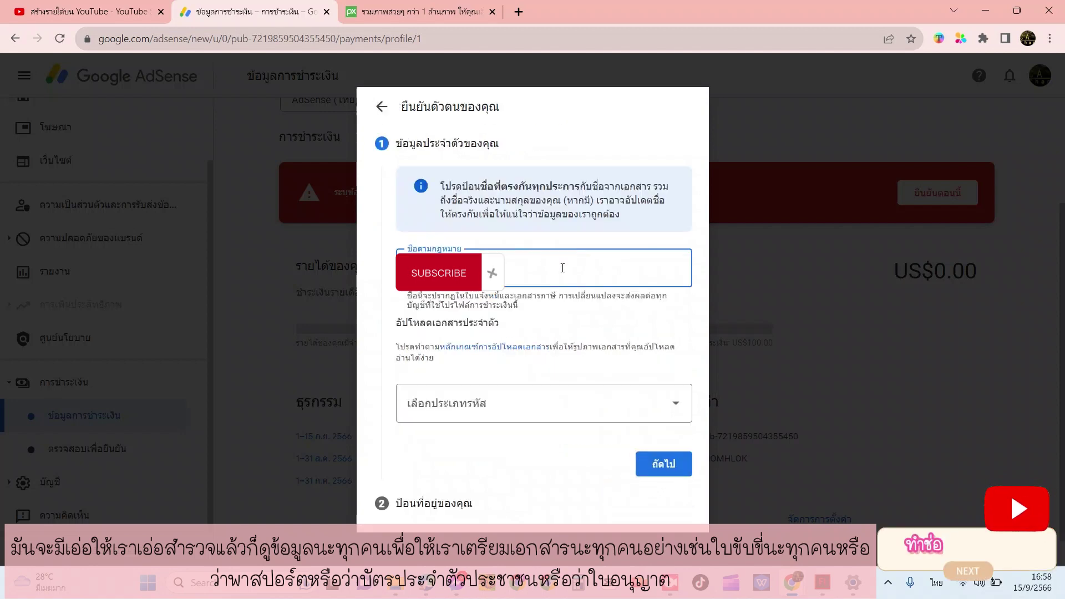
click(527, 315)
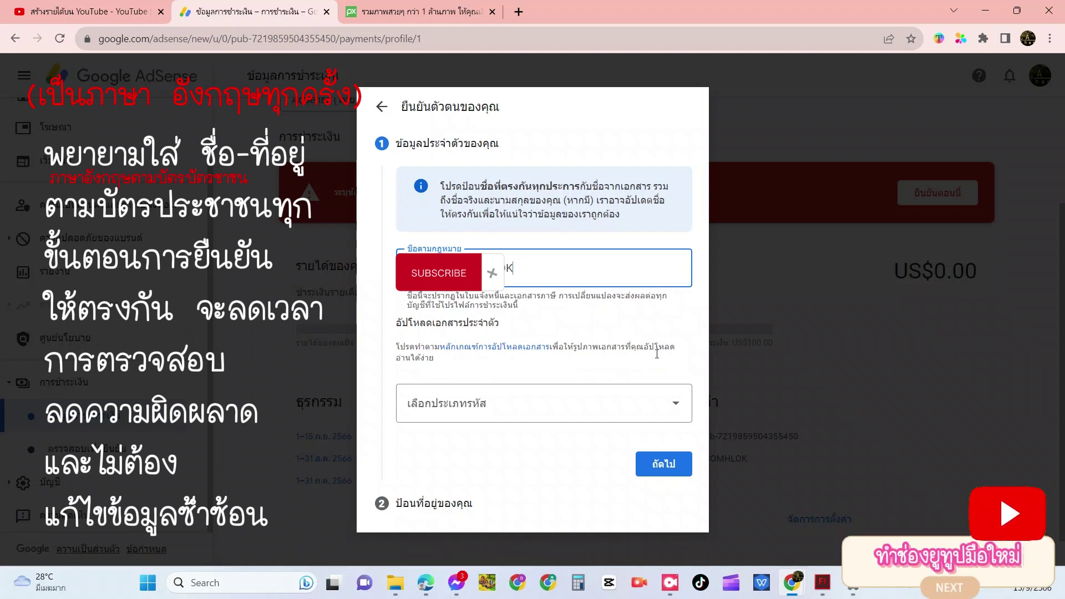
Step: Choose National ID card as the document type and begin uploading its front side
click(655, 407)
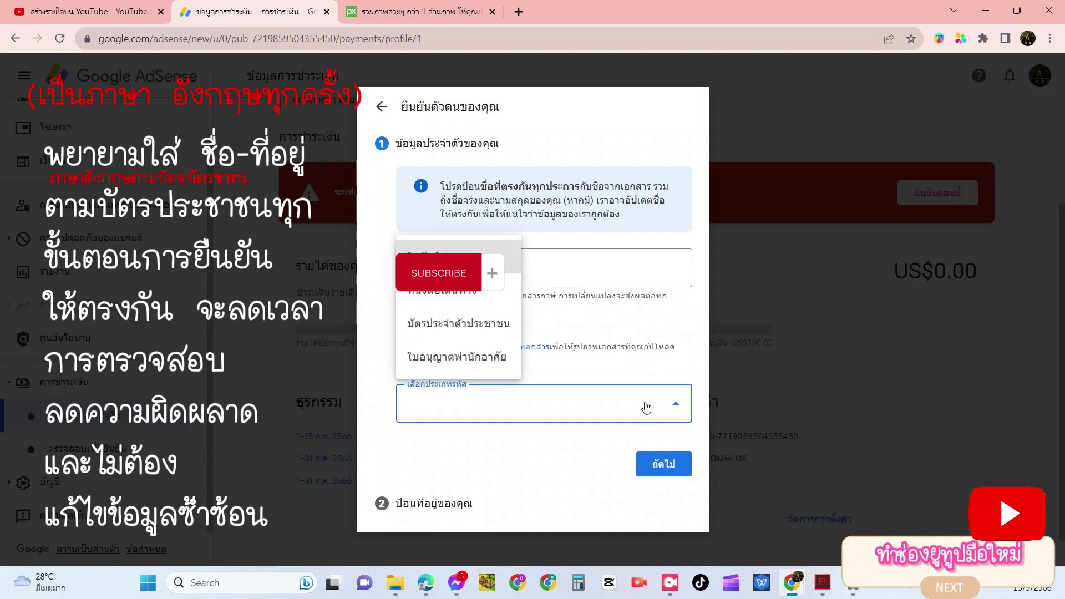
click(481, 324)
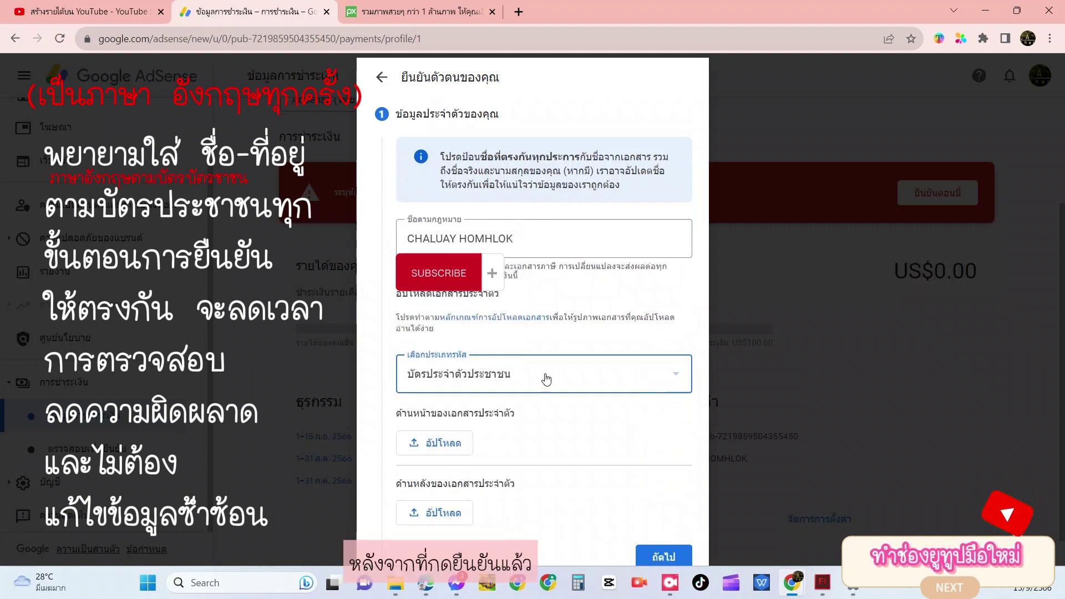
click(440, 434)
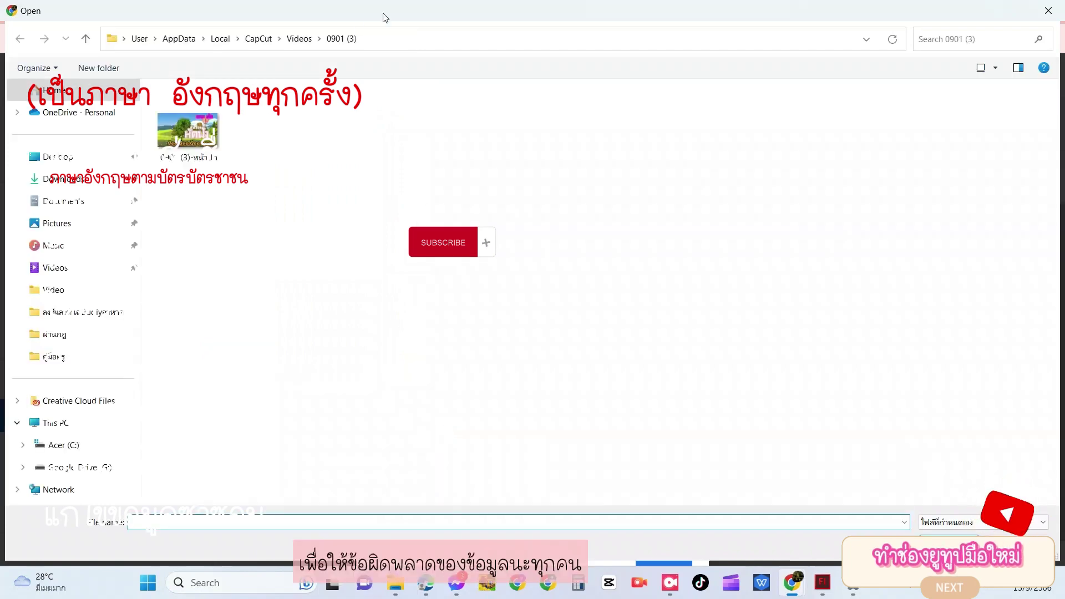
Step: Attach the ID card photo from the Downloads folder to the verification form
click(78, 181)
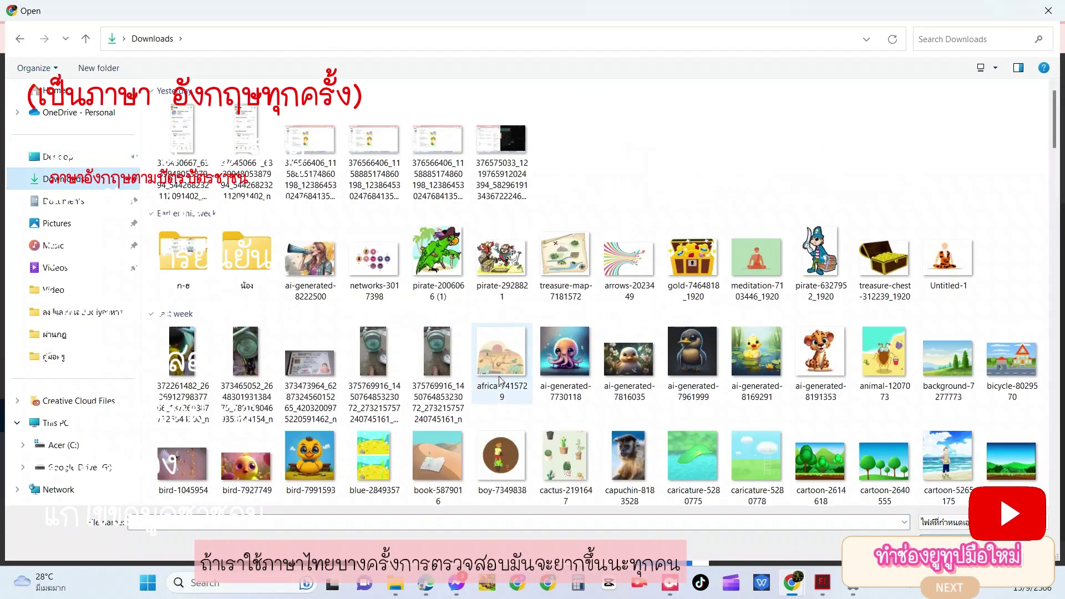
click(328, 366)
double_click(326, 363)
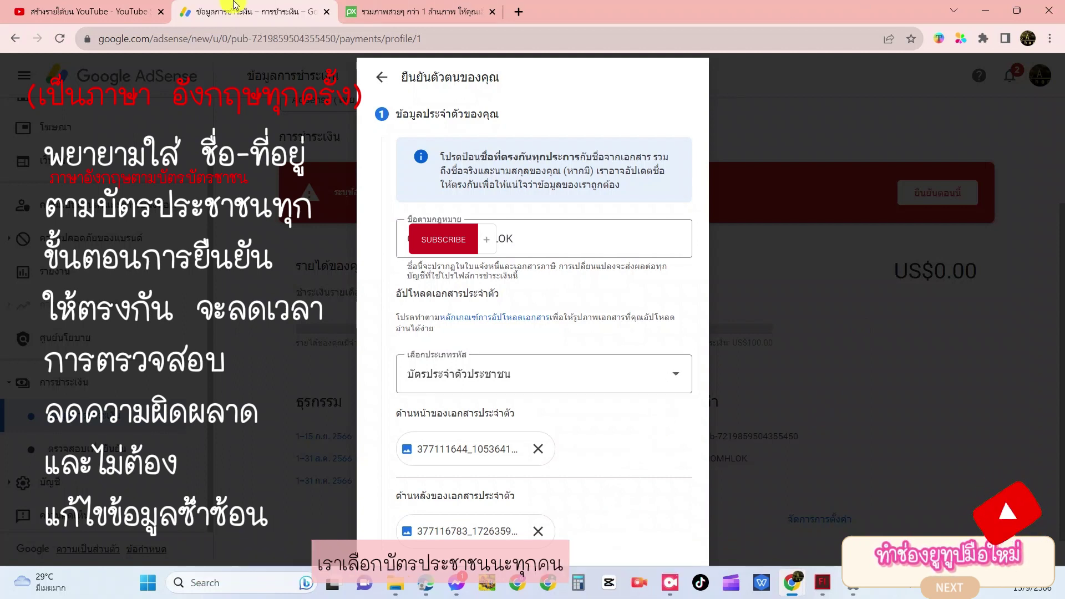
drag(257, 7, 388, 8)
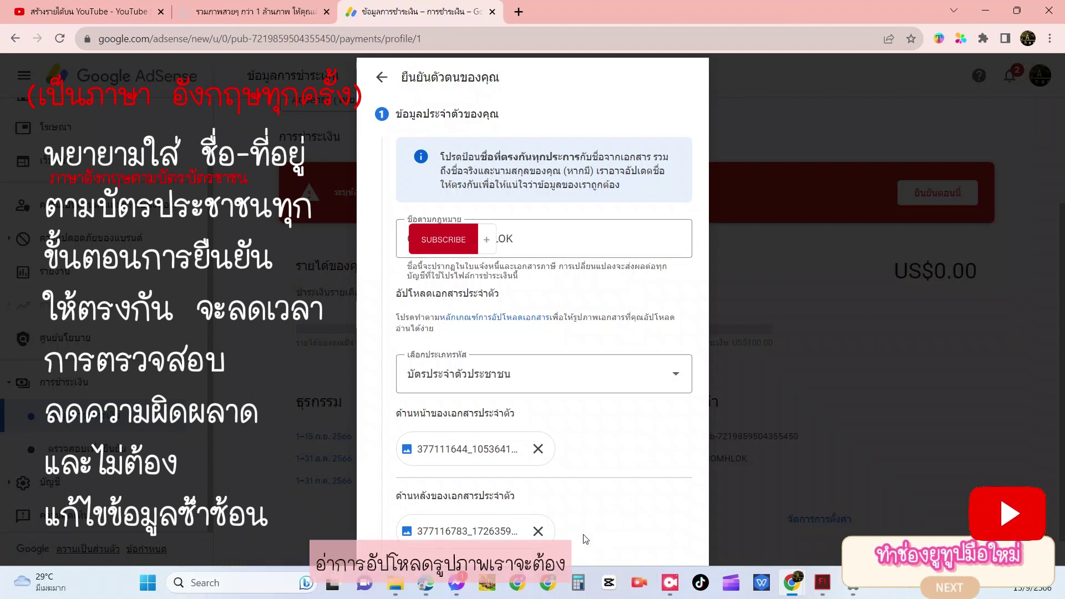
click(638, 374)
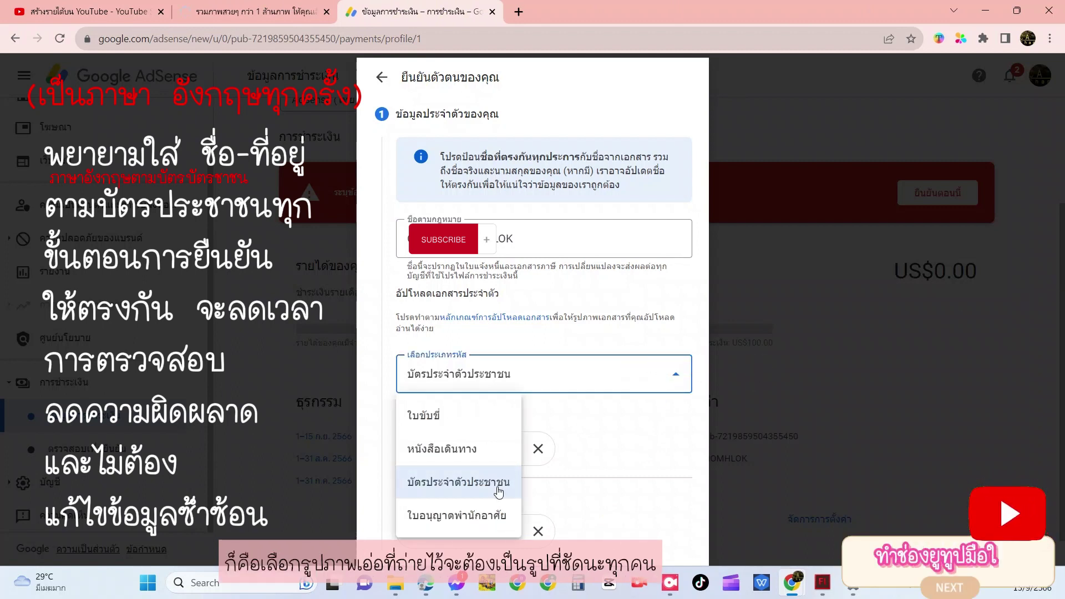
click(631, 449)
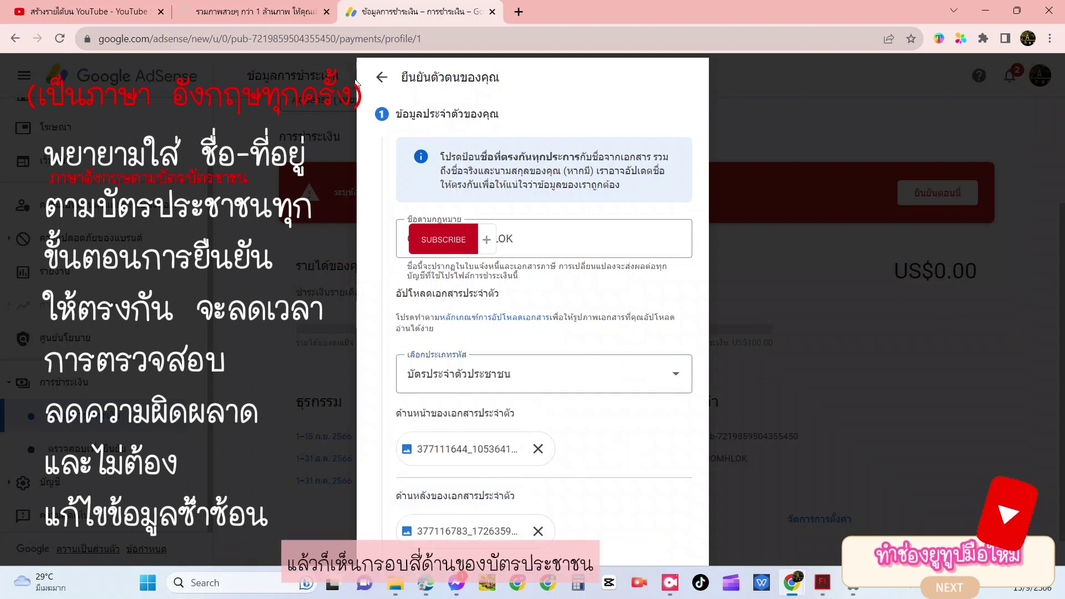
click(687, 378)
click(452, 478)
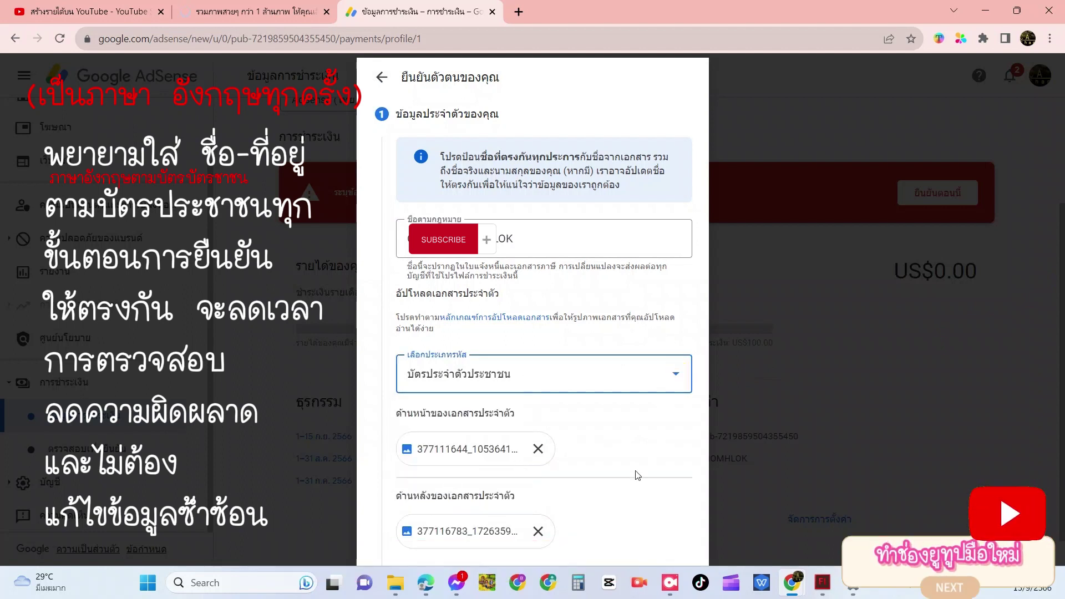
click(1050, 38)
click(954, 206)
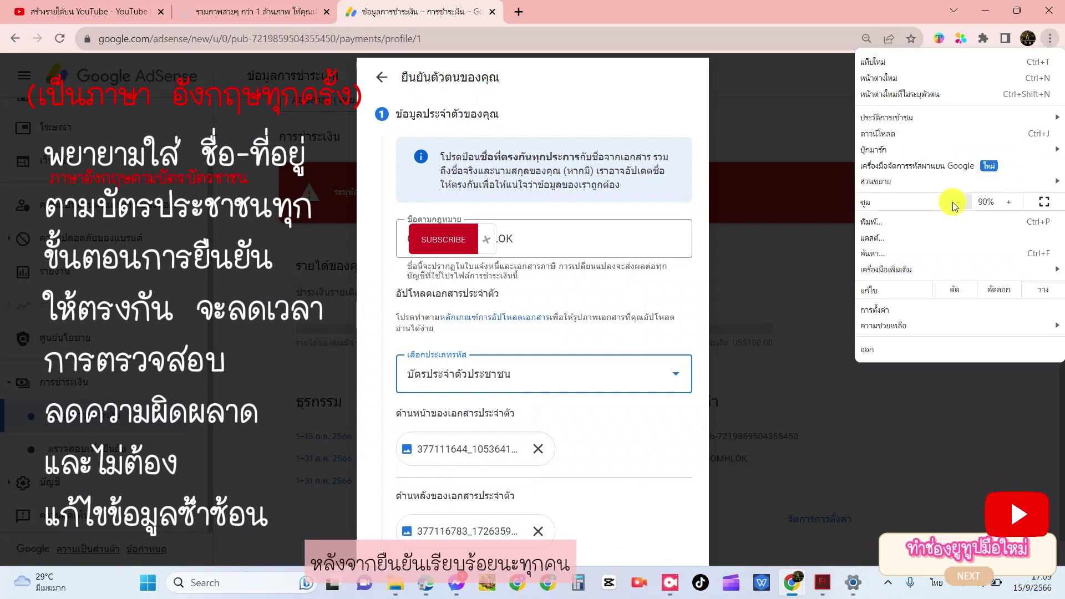
click(955, 205)
click(954, 205)
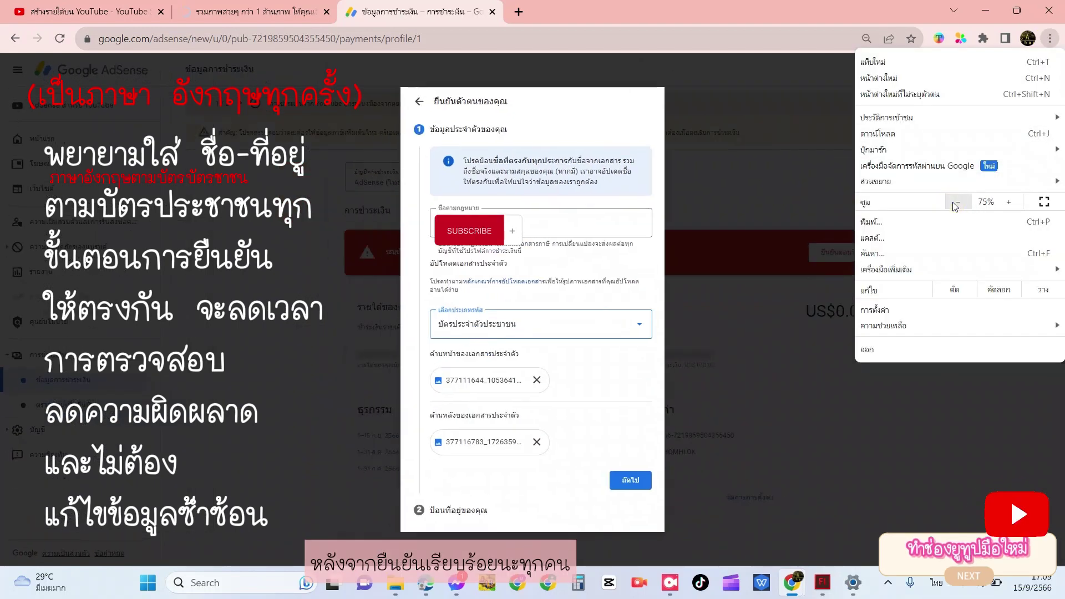
click(1017, 207)
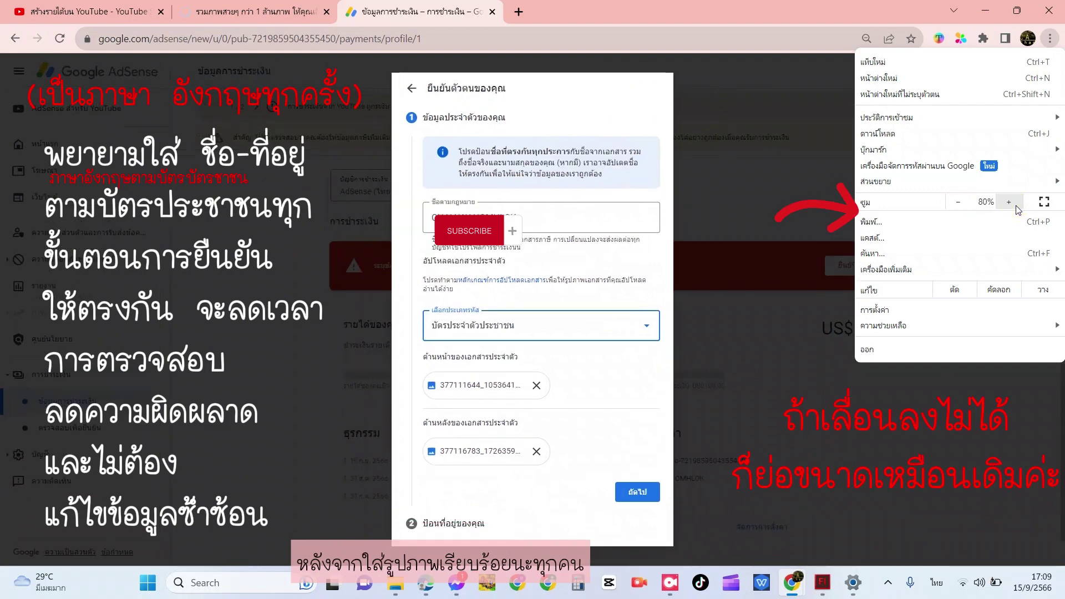
click(602, 406)
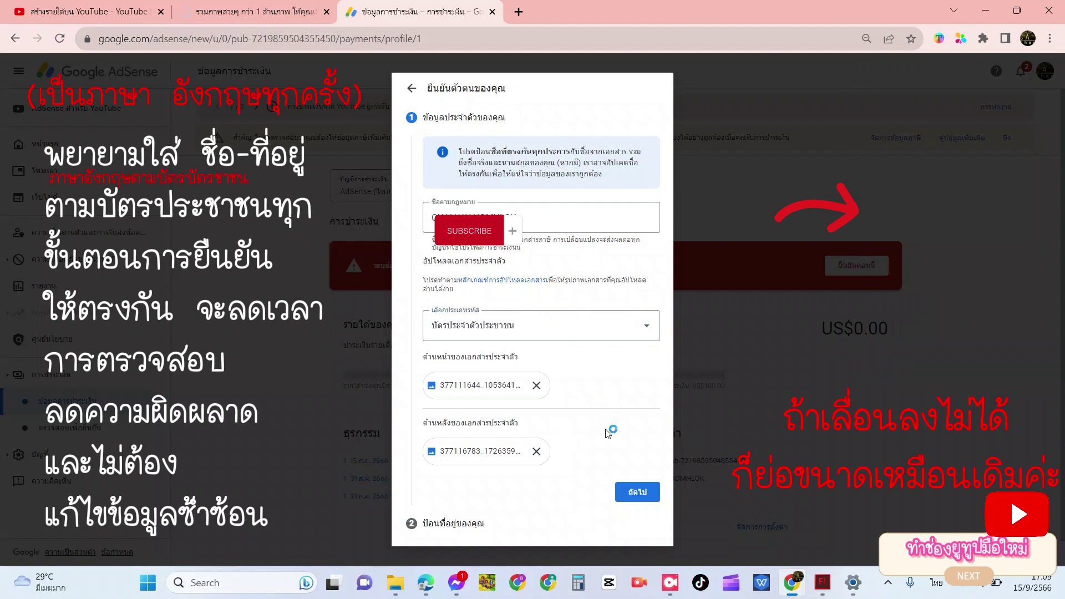
key(ctrl+0)
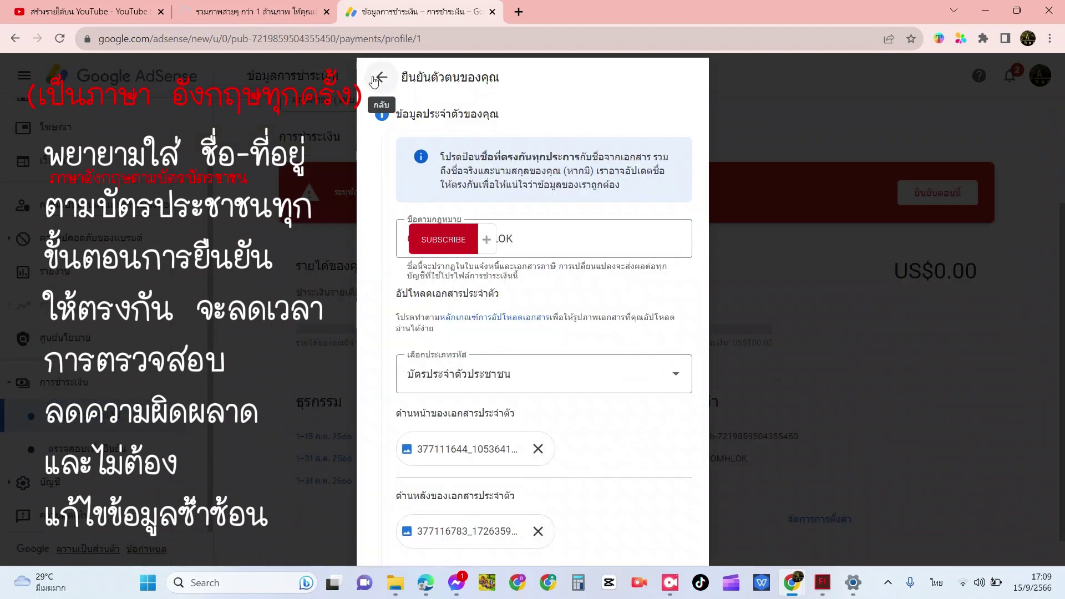
click(686, 379)
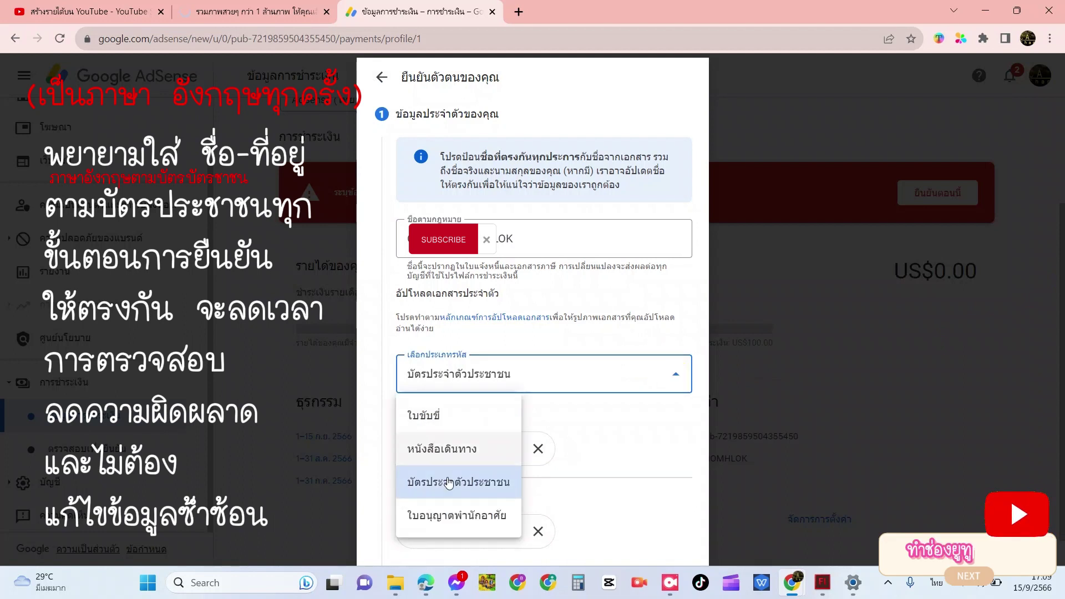
click(450, 480)
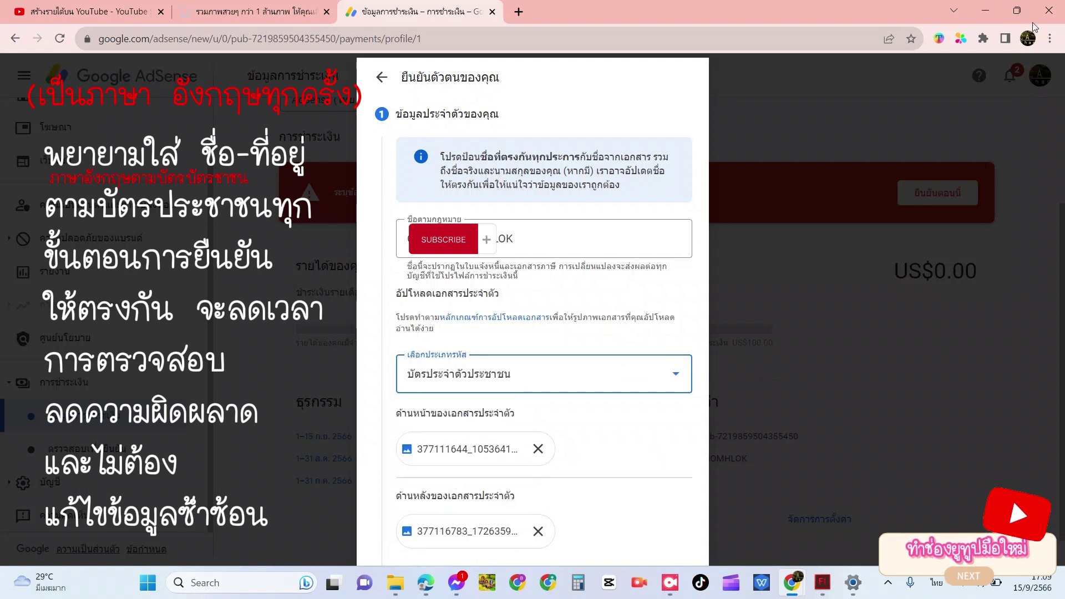
click(1050, 39)
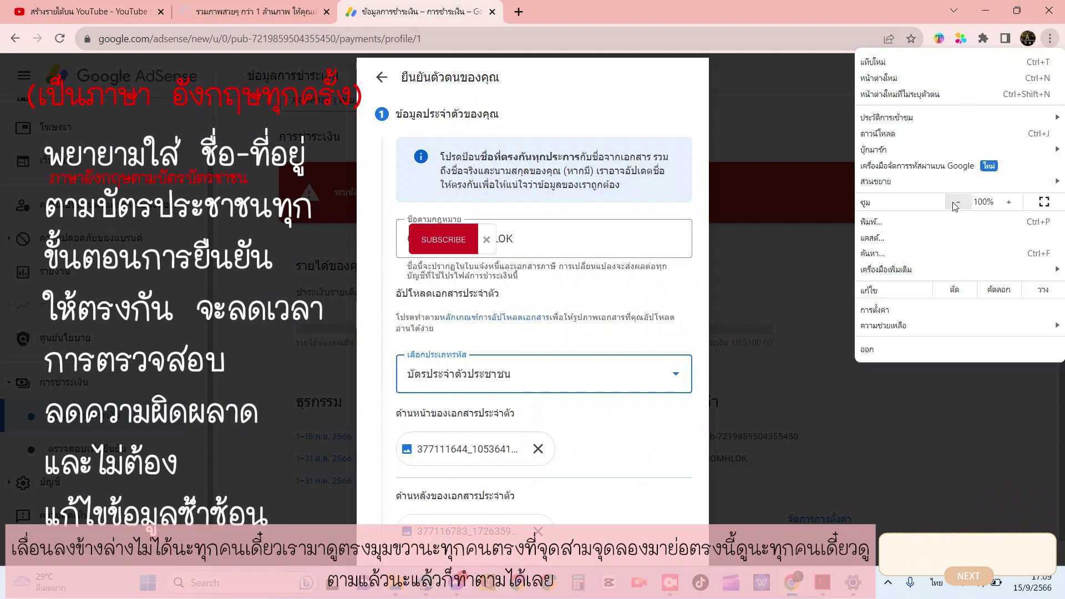
click(957, 202)
click(957, 201)
click(957, 202)
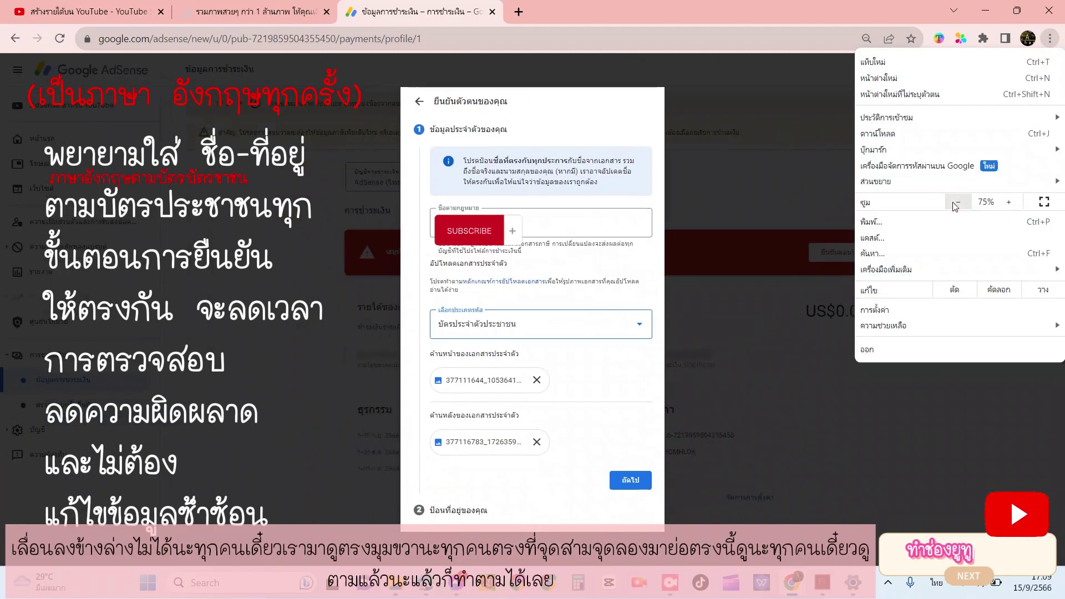
click(1016, 205)
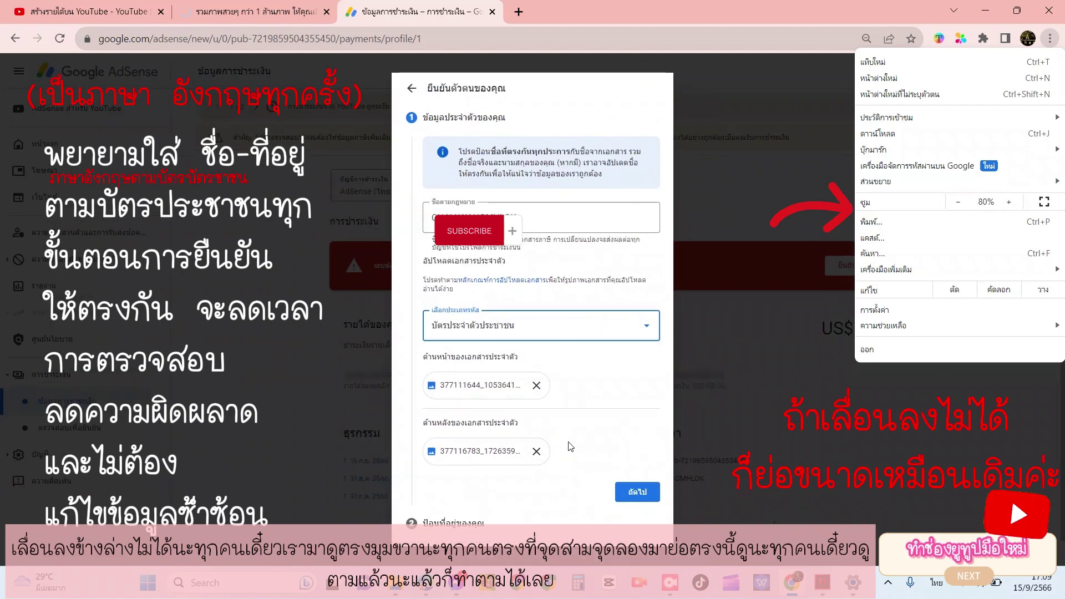
click(611, 412)
key(ctrl+0)
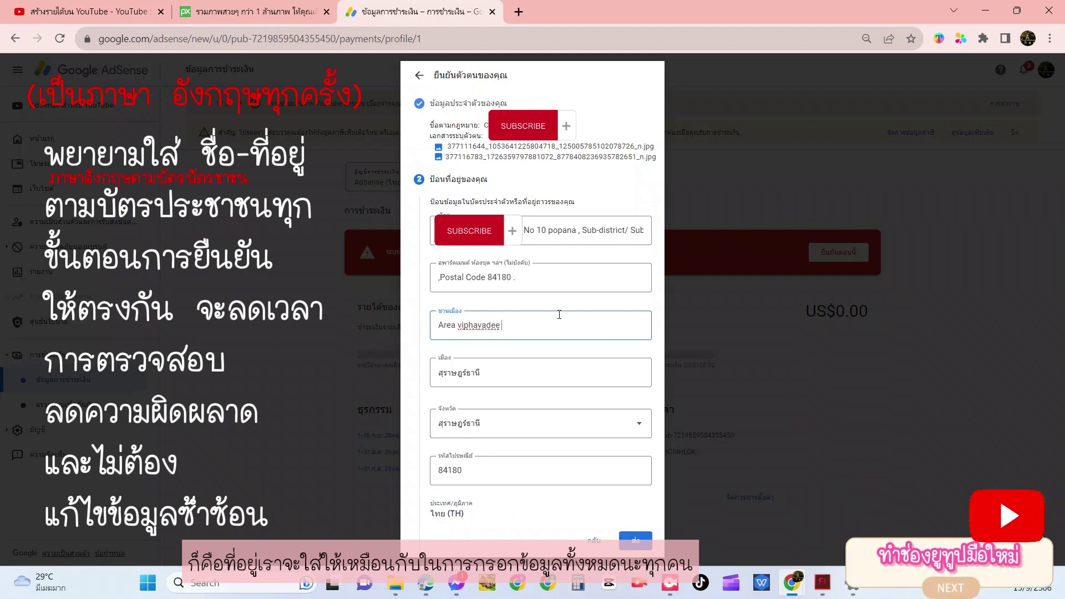
Step: Submit the ID and address details, bringing up the 2–3 day verification-in-progress notice
click(638, 544)
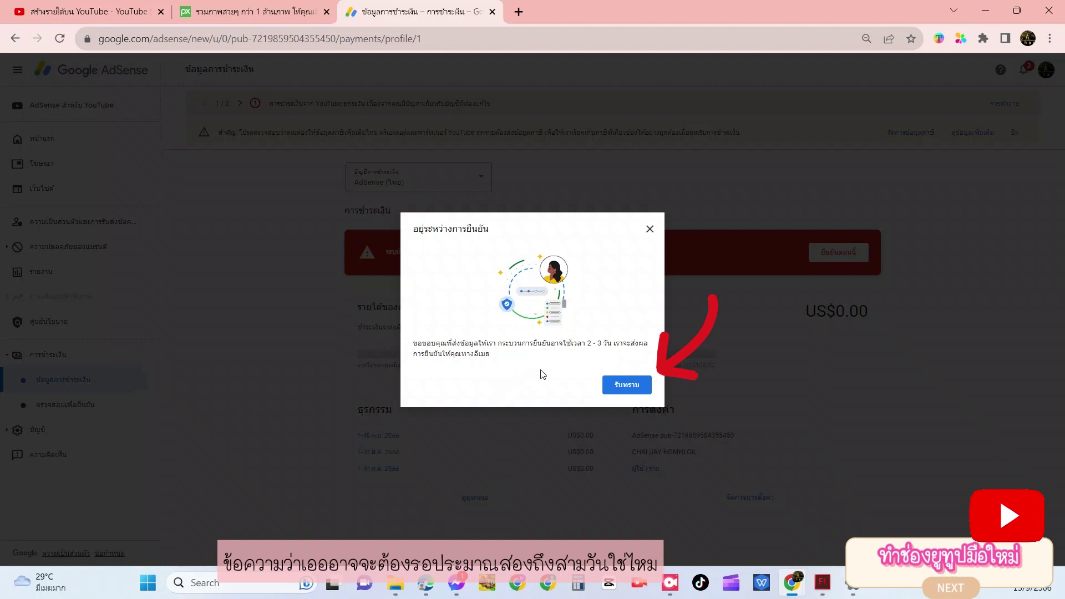
Step: Dismiss the pending notice and view transactions: none for 1–15 Sep 2566, US$0.00 balance
click(628, 388)
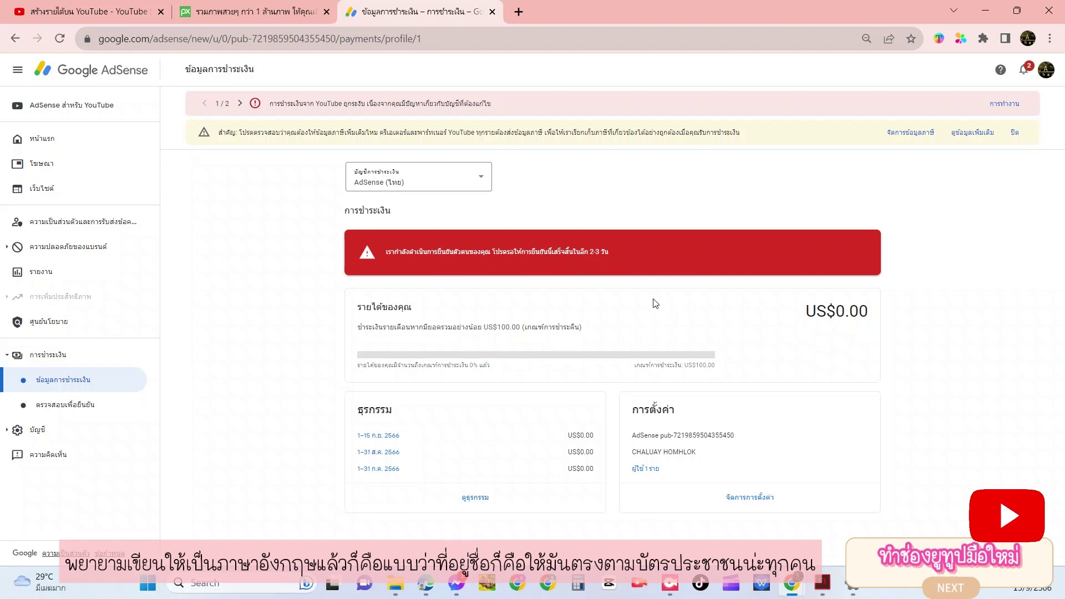
click(457, 498)
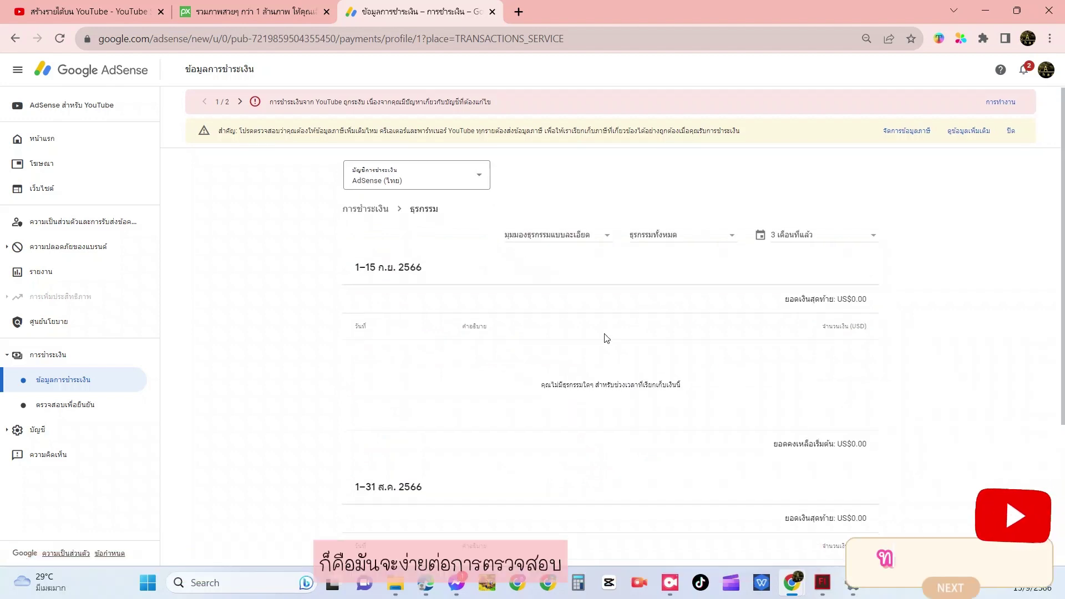
Step: Switch the payments account to YouTube (ไทย), which shows the same 2–3 day verification banner
scroll(606, 338, down, 3)
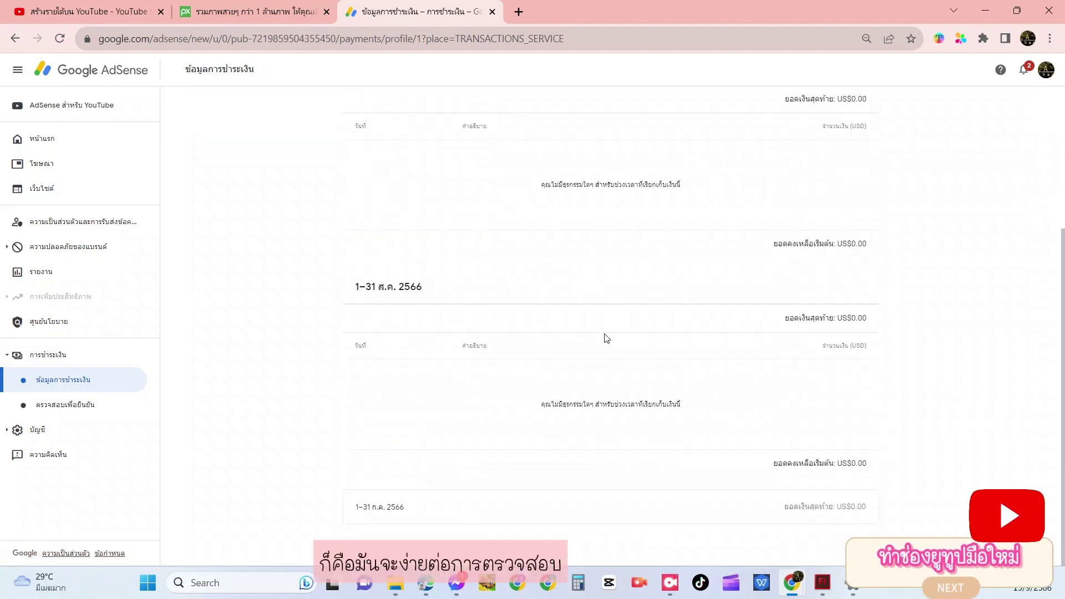
scroll(605, 338, up, 3)
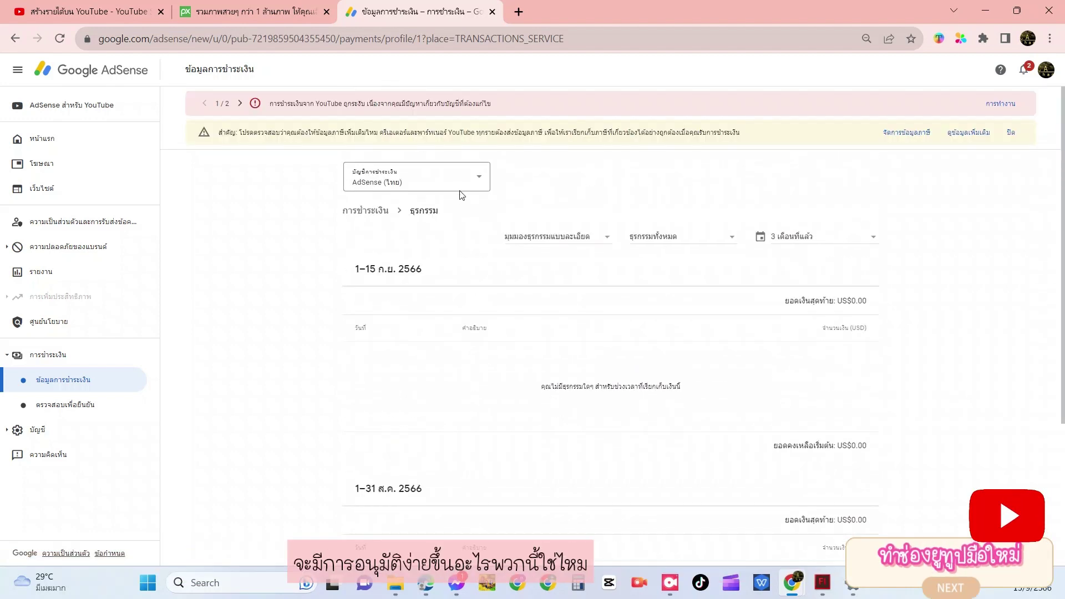
click(458, 176)
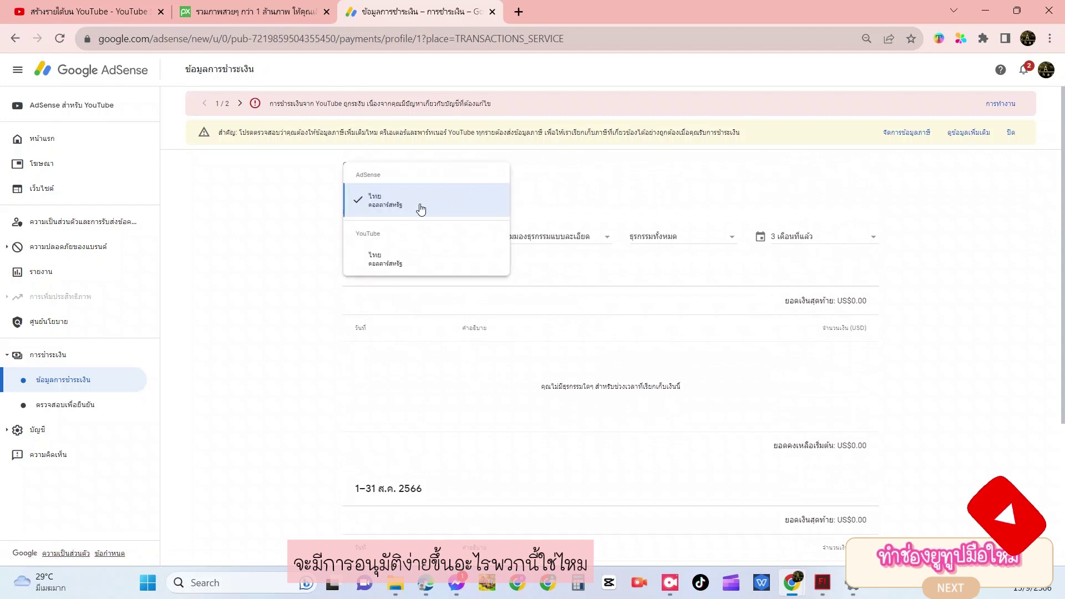
click(375, 260)
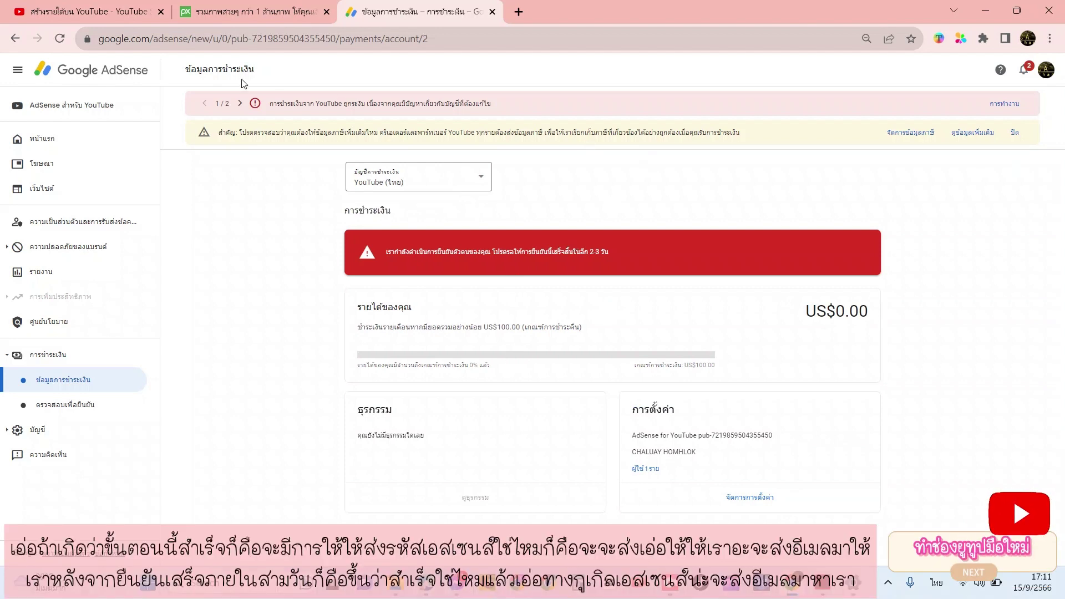
Step: Cycle the account alert banner forward and back, then expand the Account sidebar section
click(233, 101)
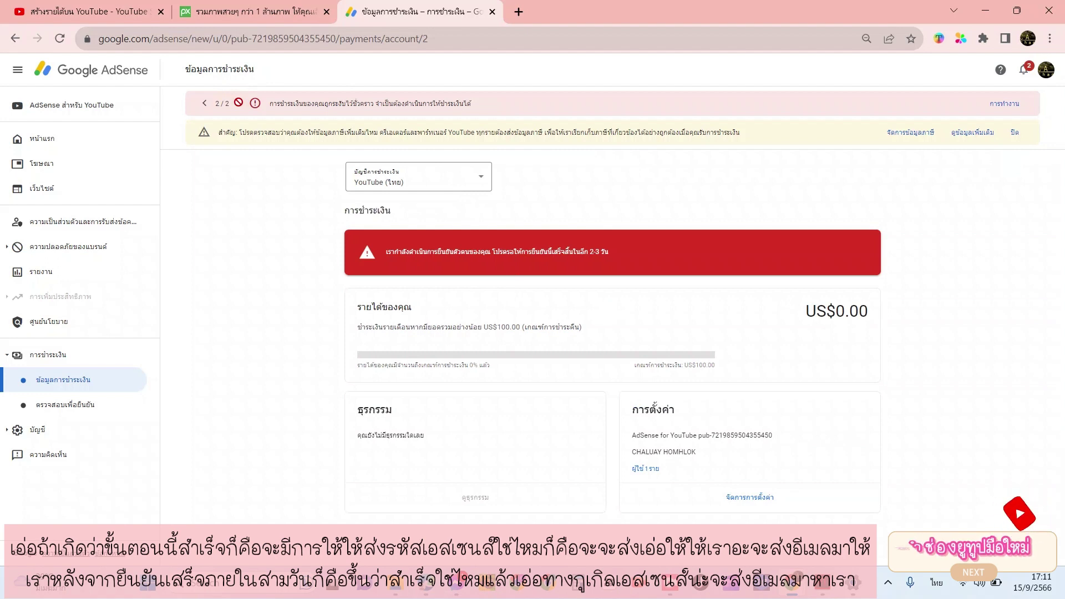
click(203, 105)
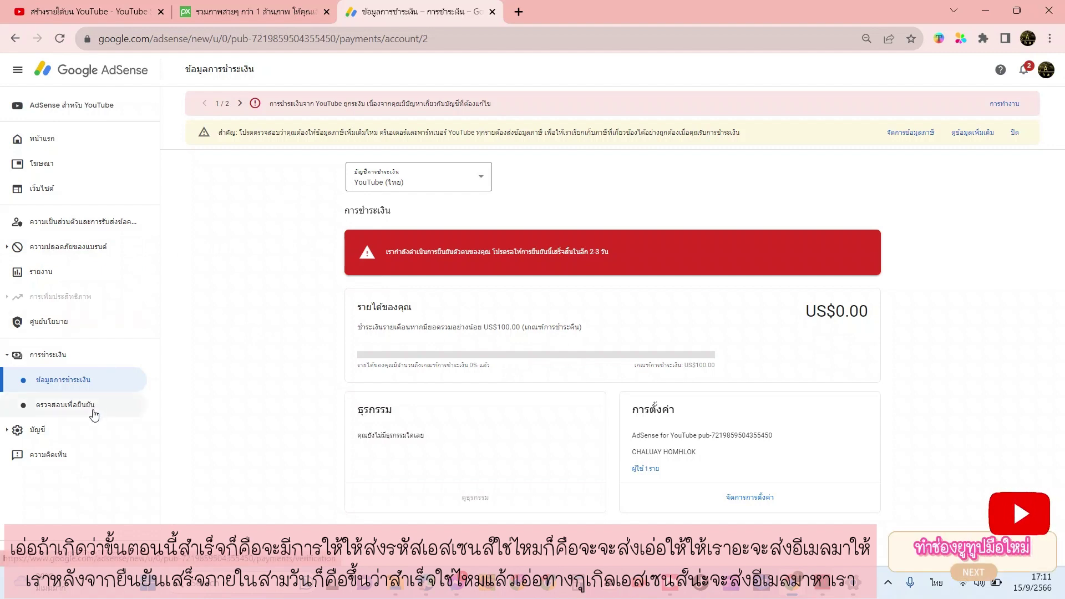
click(58, 430)
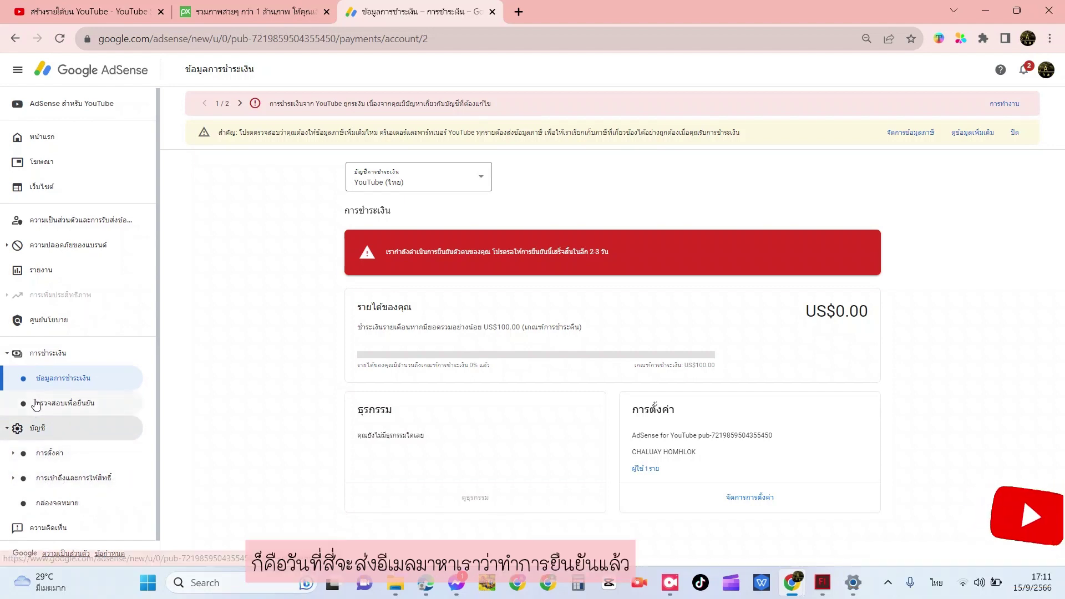
Step: Open the Payments Verify page to see the identity verification in-progress status
click(54, 406)
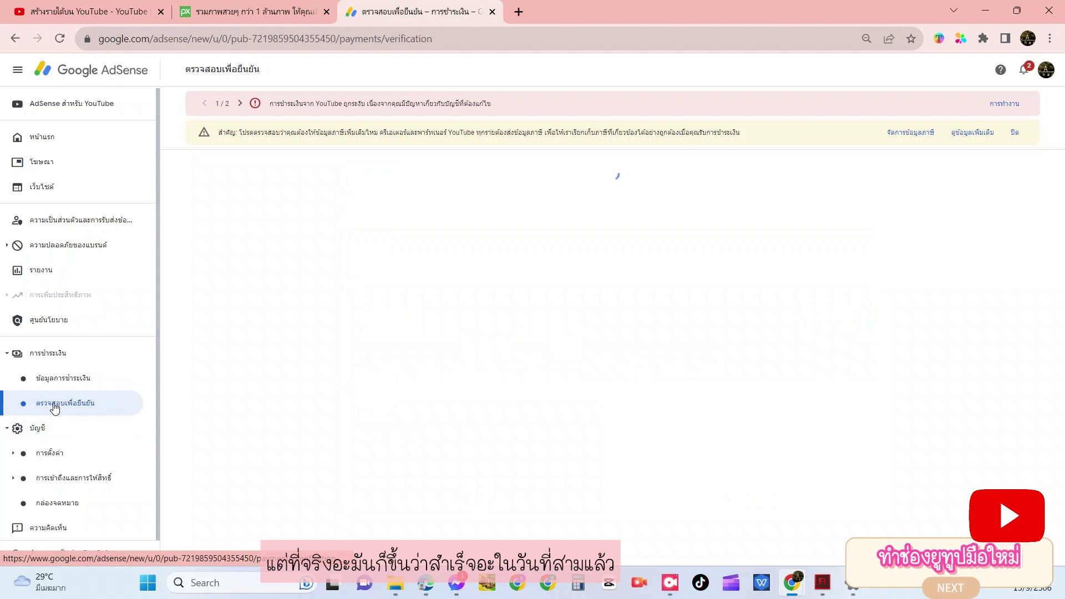